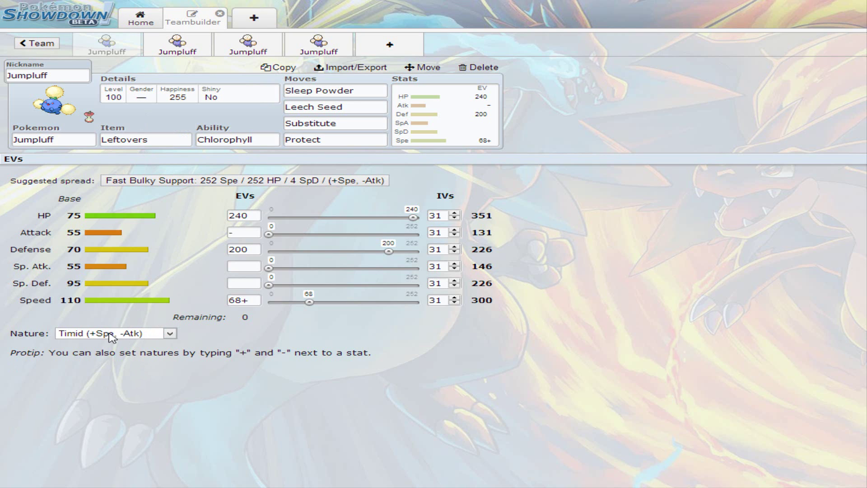
Show the second Jumpluff set's item choices, then list its available abilities.
left_click(178, 140)
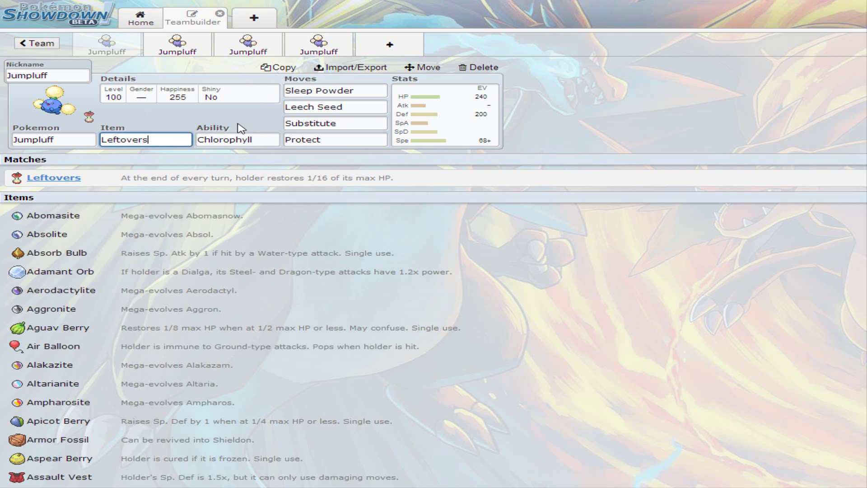
left_click(264, 140)
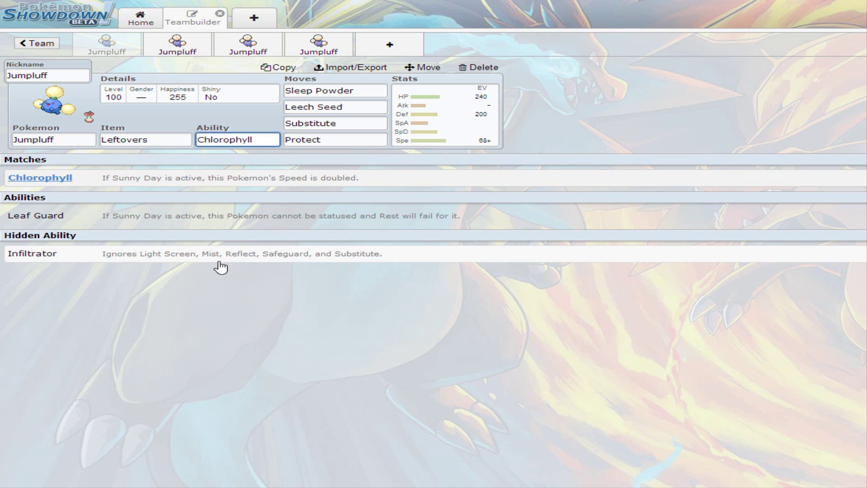
Replace Chlorophyll with the Infiltrator hidden ability on the second Jumpluff.
left_click(220, 264)
left_click(248, 139)
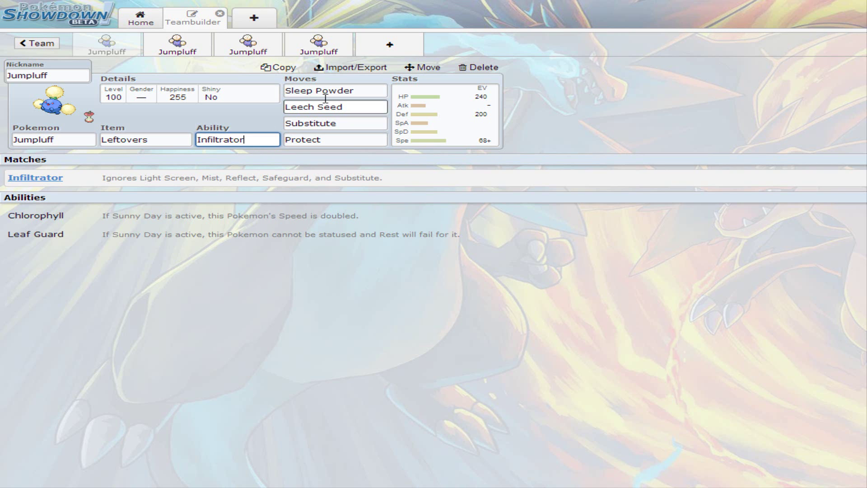
Review Sleep Powder, Leech Seed, Substitute and Protect, then show the 240 HP/200 Def/68 Spe Timid spread.
left_click(358, 91)
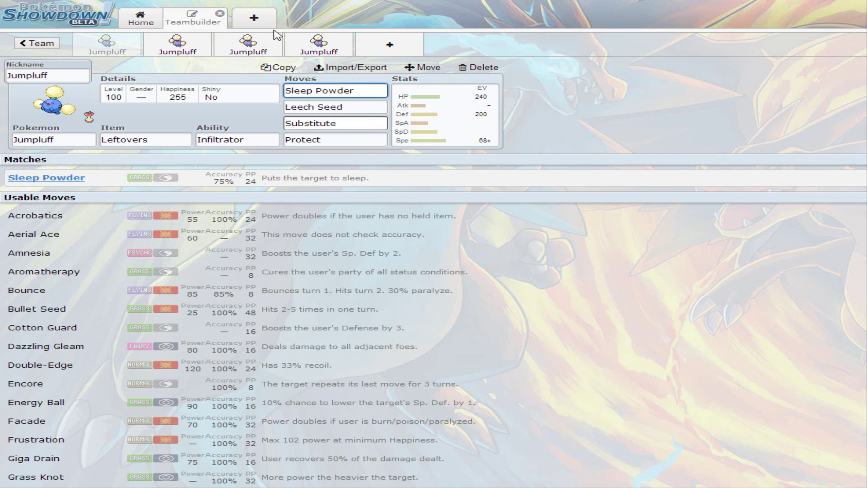
left_click(365, 104)
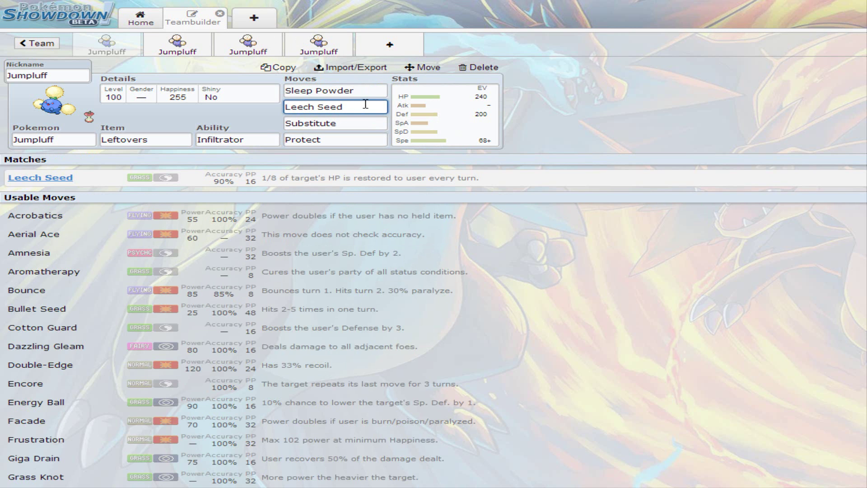
left_click(355, 126)
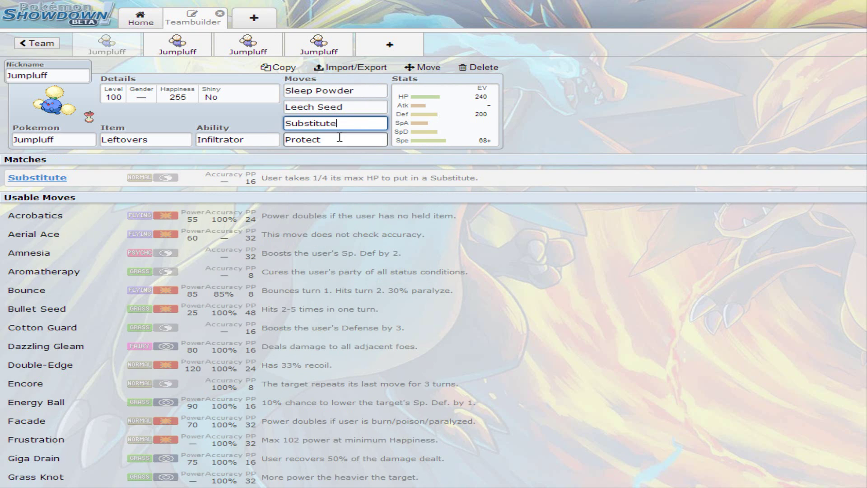
left_click(339, 137)
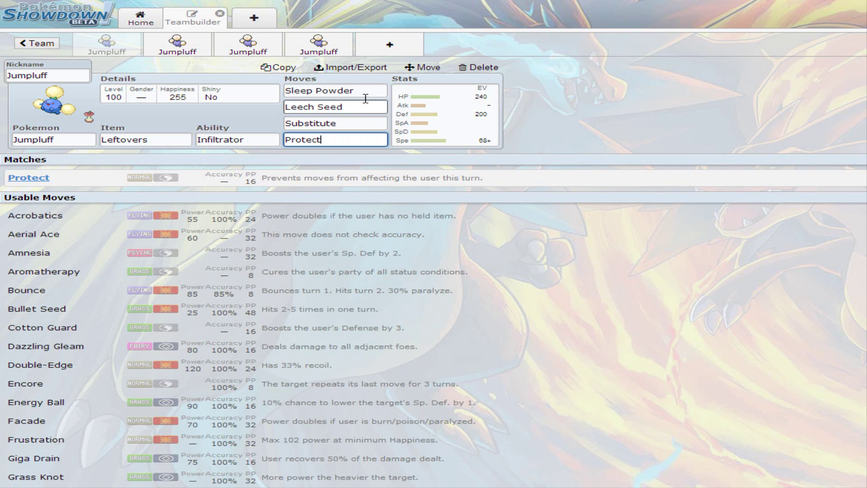
left_click(377, 93)
left_click(369, 107)
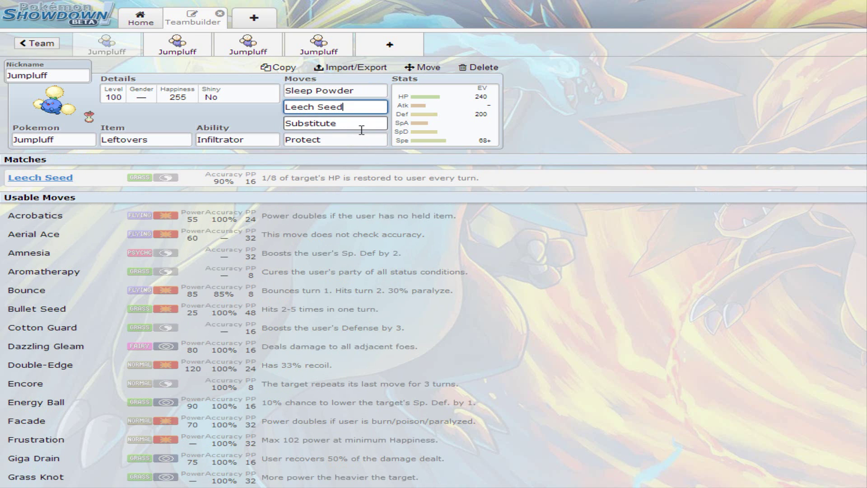
left_click(466, 130)
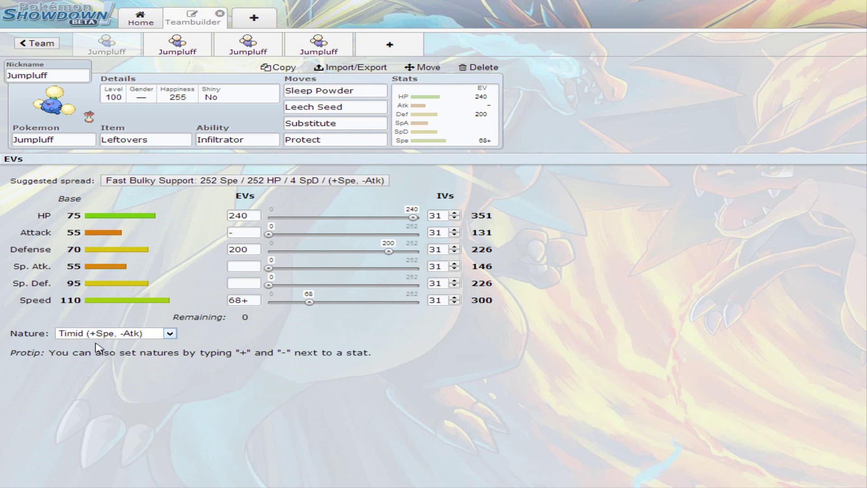
left_click(239, 232)
type("-")
Switch between the first and second Jumpluff tabs, ending on the first set.
left_click(176, 53)
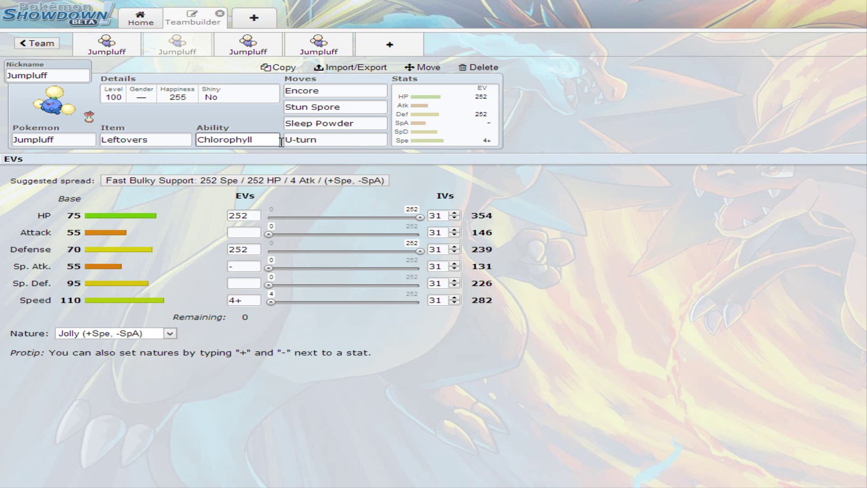
left_click(108, 44)
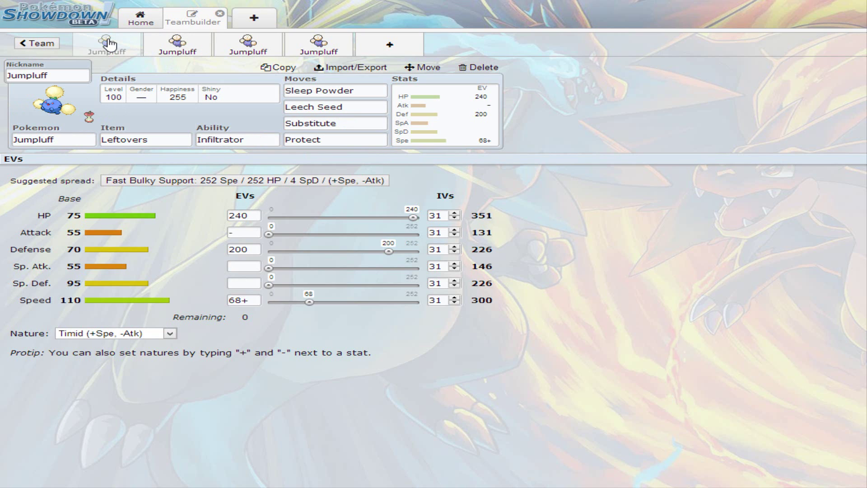
left_click(179, 47)
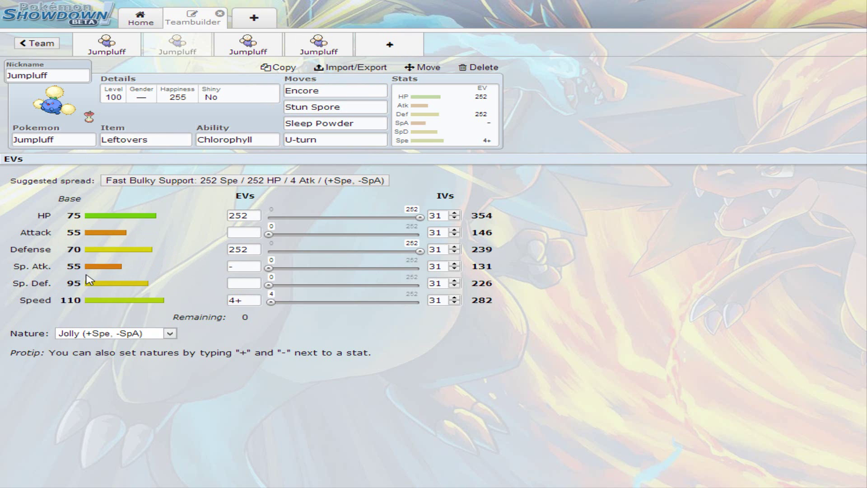
Pick Infiltrator from the Hidden Ability list for the first Jumpluff set.
left_click(260, 145)
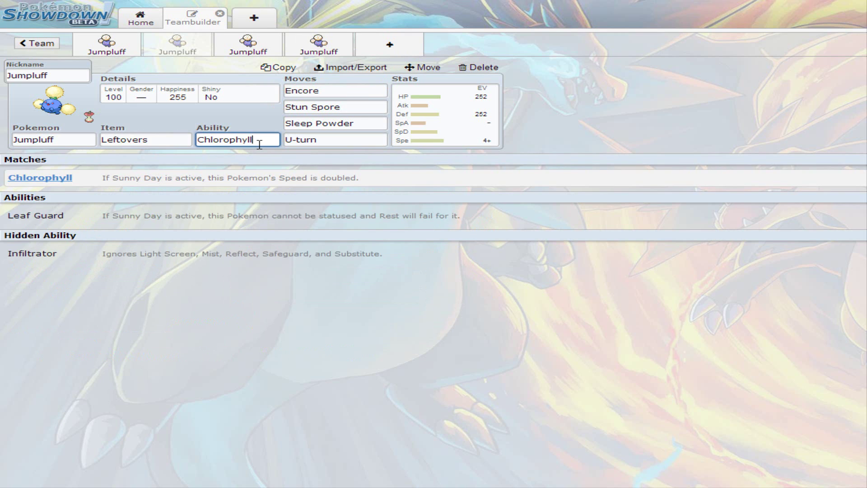
left_click(207, 258)
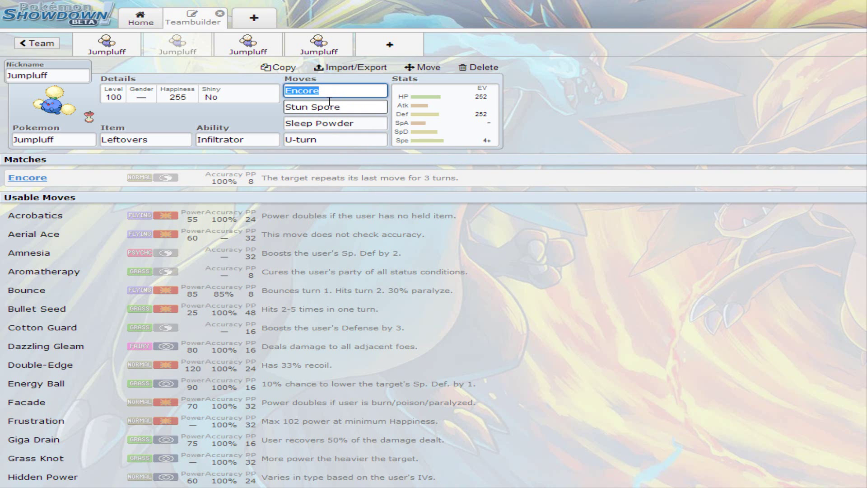
Review the first set's Stun Spore, Sleep Powder, Encore and EVs, then open the third Jumpluff set.
left_click(364, 107)
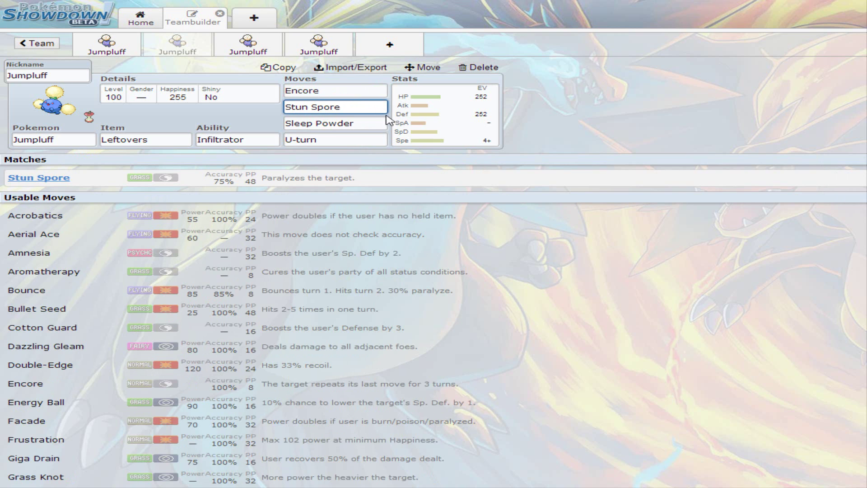
left_click(362, 122)
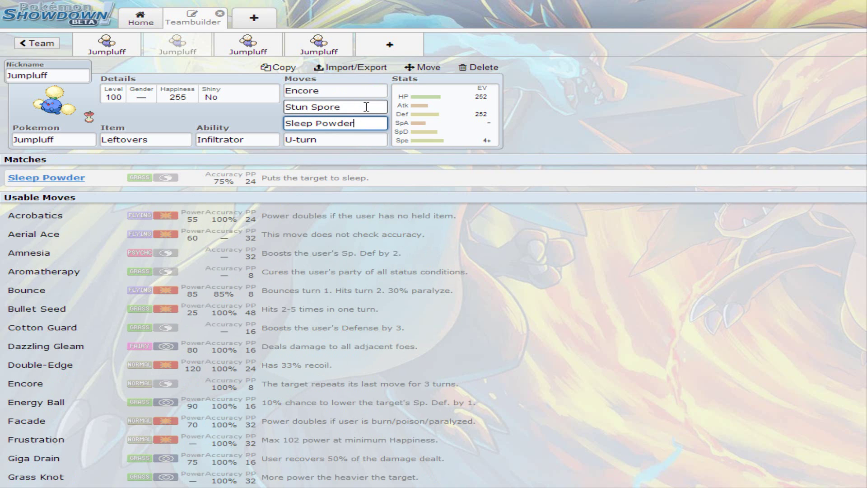
left_click(336, 91)
left_click(450, 122)
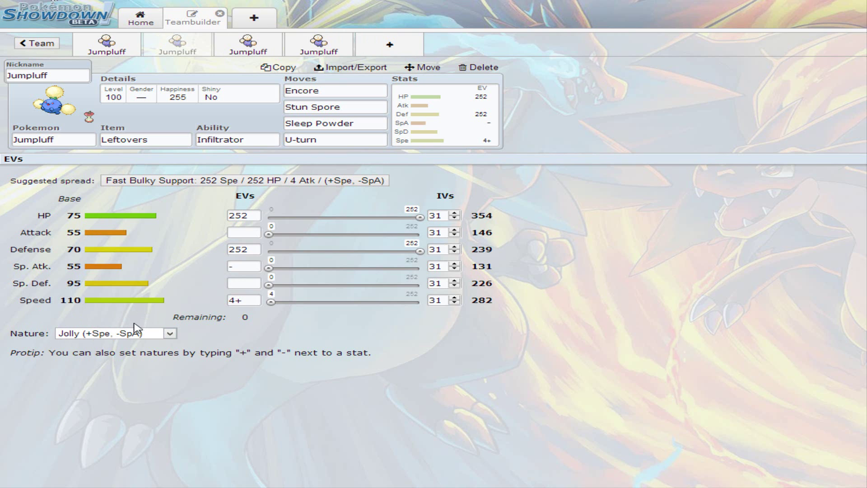
left_click(258, 42)
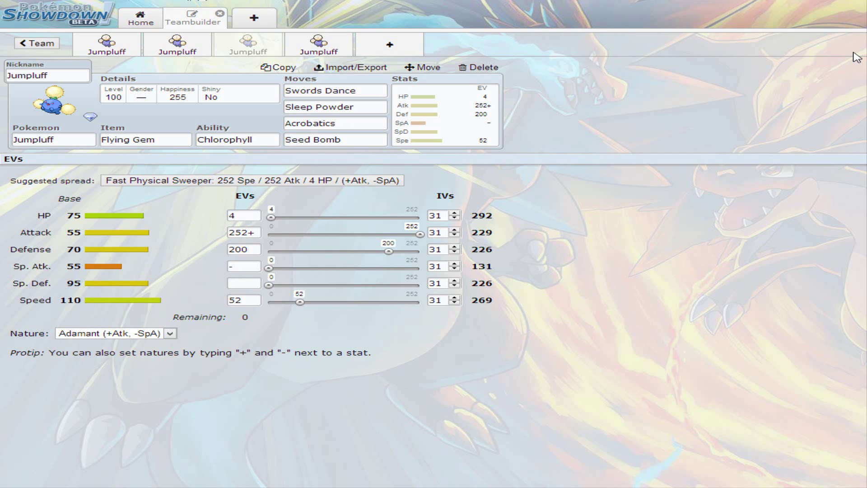
Replace the third set's Sitrus Berry with Flying Gem as its held item.
left_click(160, 139)
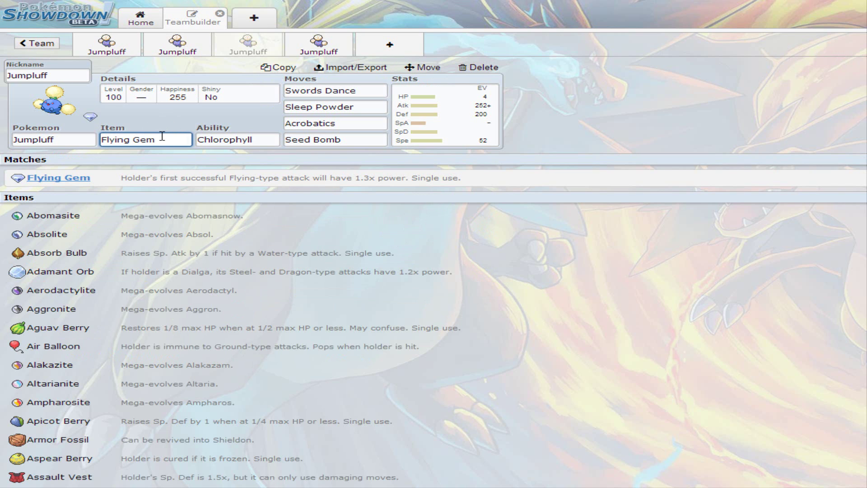
left_click_drag(162, 136, 73, 143)
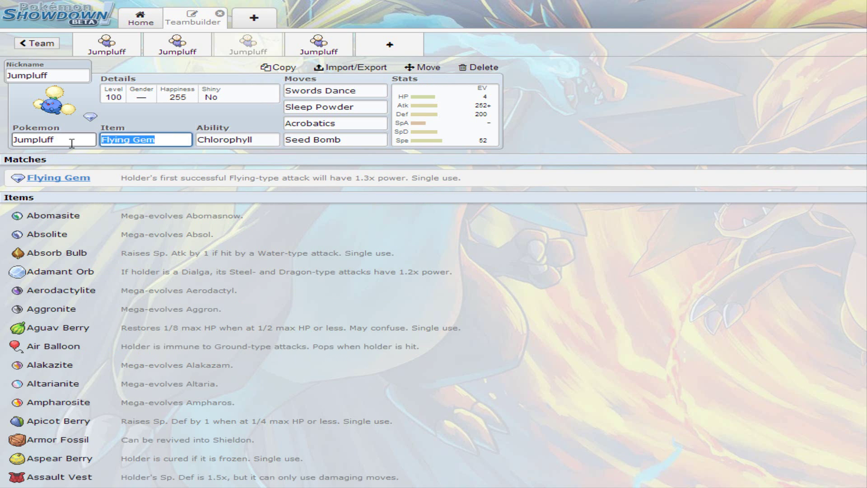
type("sitru")
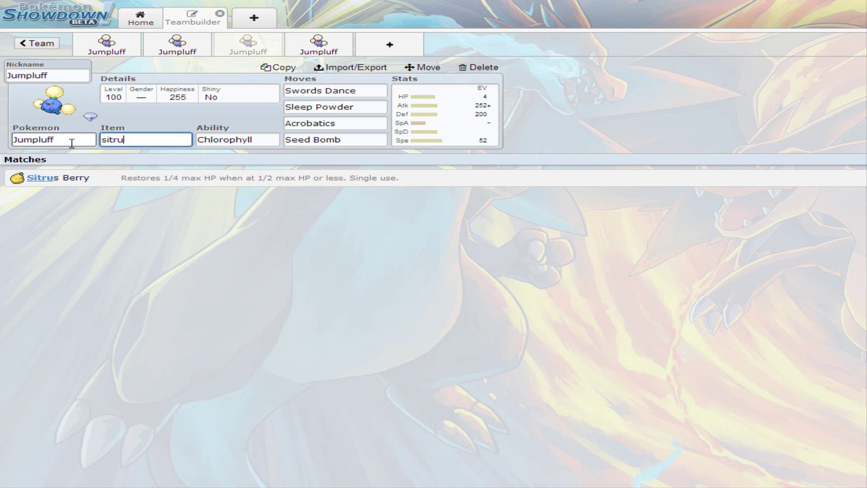
left_click(84, 140)
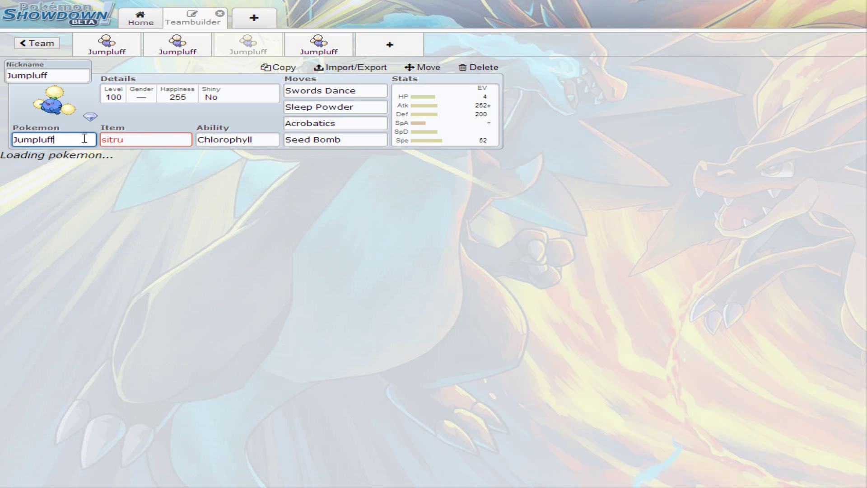
key("Tab")
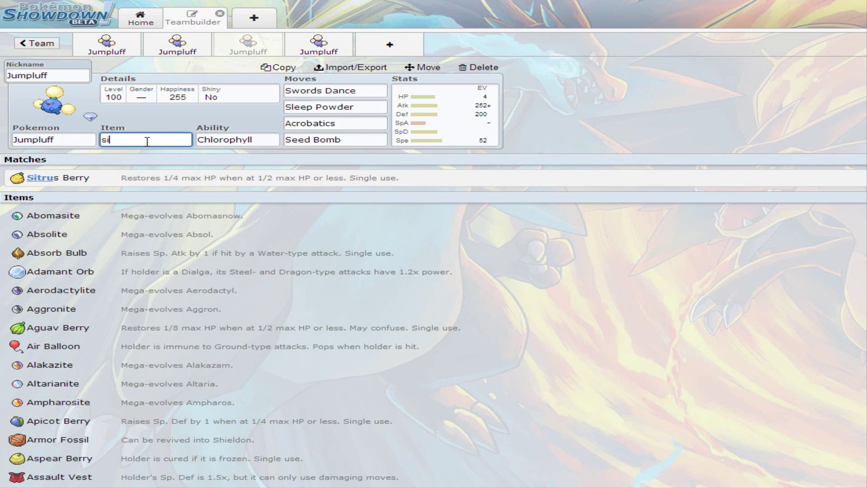
key("BackSpace")
key("BackSpace")
type("flyin")
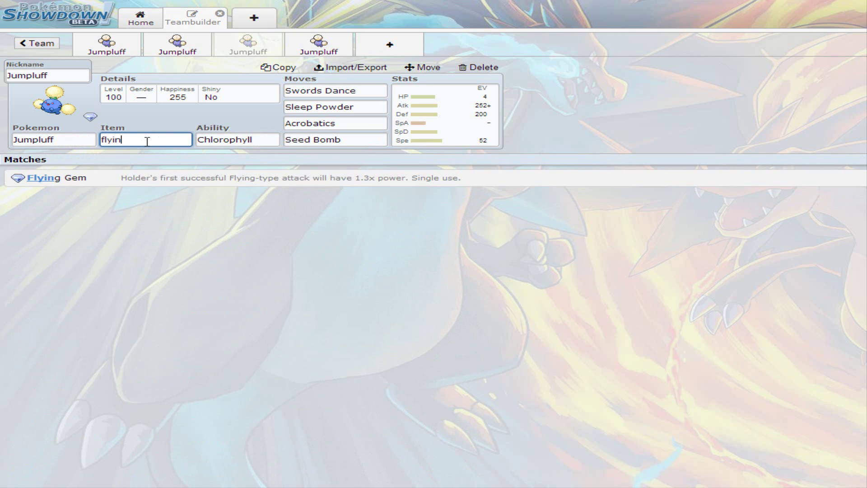
type("flyin")
left_click(167, 180)
left_click(362, 123)
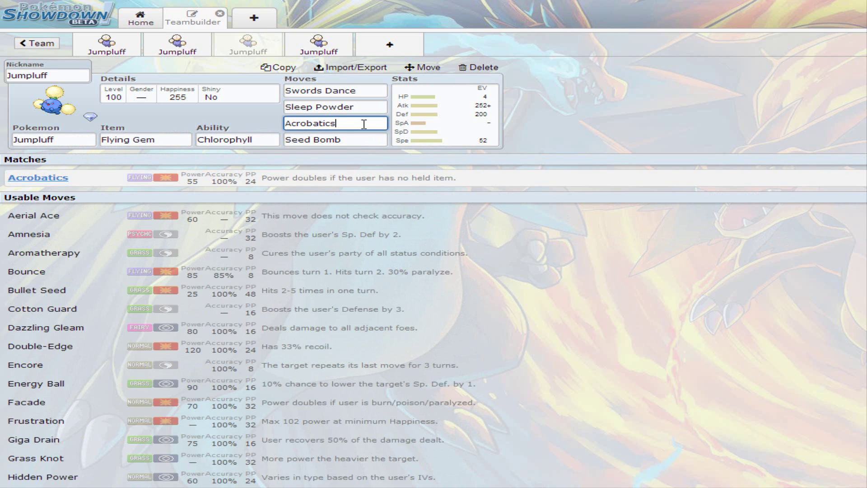
View the 4 HP/252 Atk/200 Def/52 Spe Adamant spread, then list abilities, keeping Chlorophyll.
left_click(449, 136)
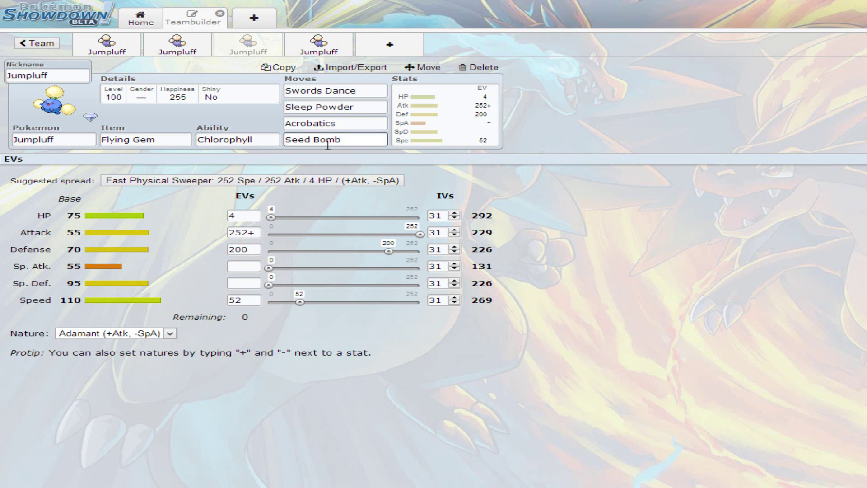
left_click(271, 139)
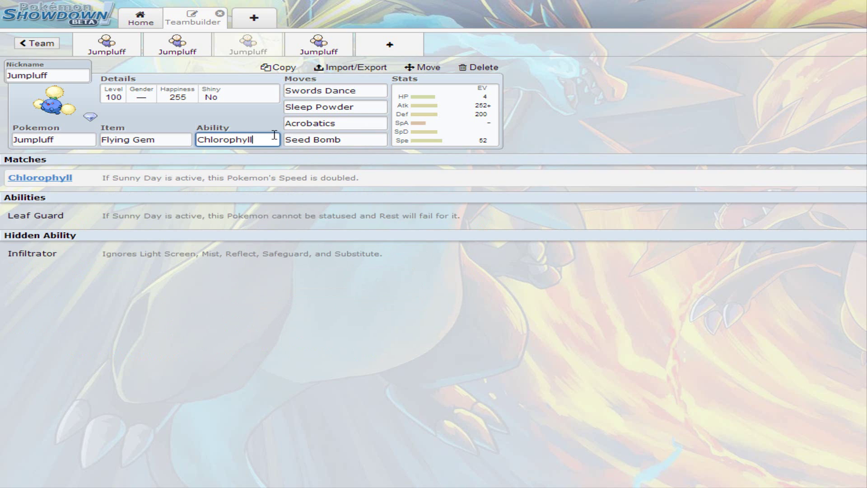
Check Sleep Powder, Swords Dance and Acrobatics, then return to the Adamant EV editor.
left_click(366, 106)
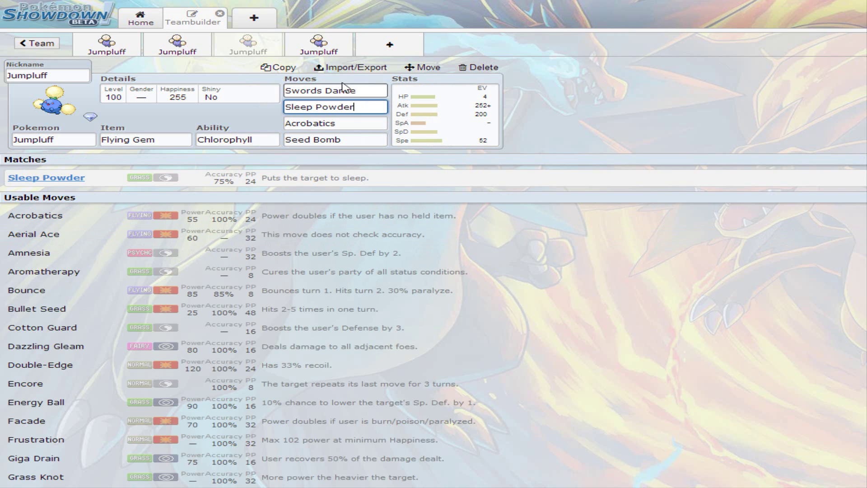
left_click(367, 93)
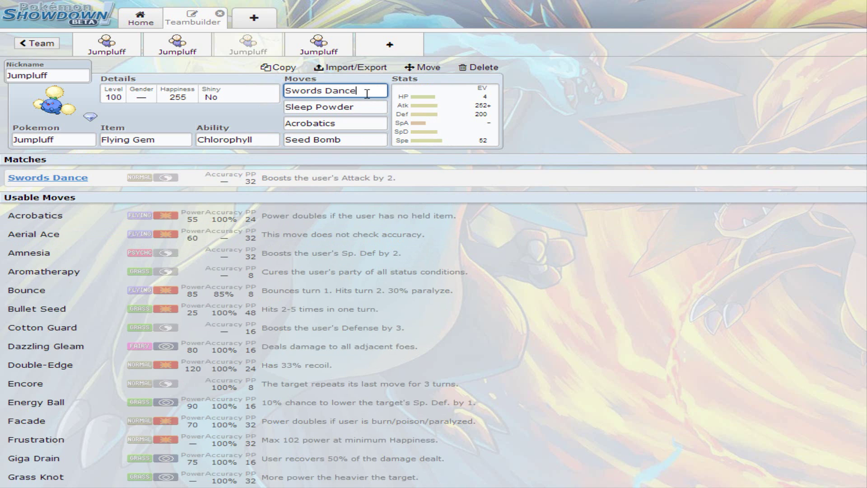
left_click(345, 124)
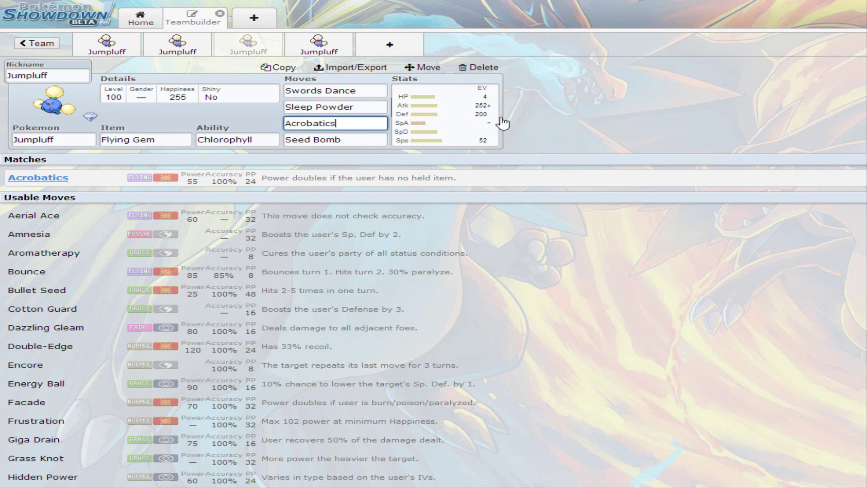
left_click(463, 125)
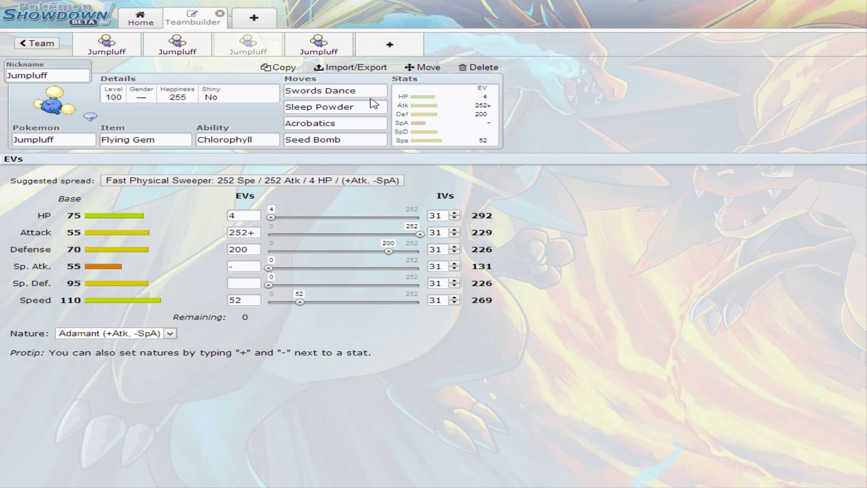
Switch to the fourth Jumpluff set and inspect its Chlorophyll ability and Sleep Powder move.
left_click(335, 48)
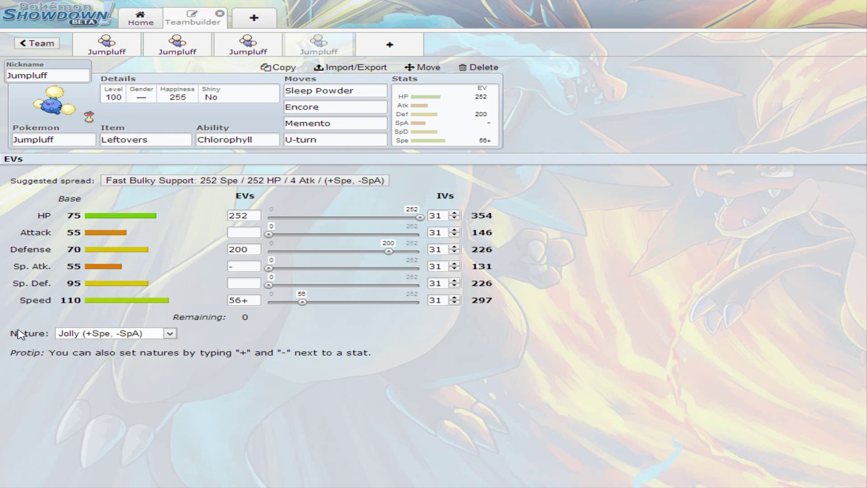
left_click(256, 140)
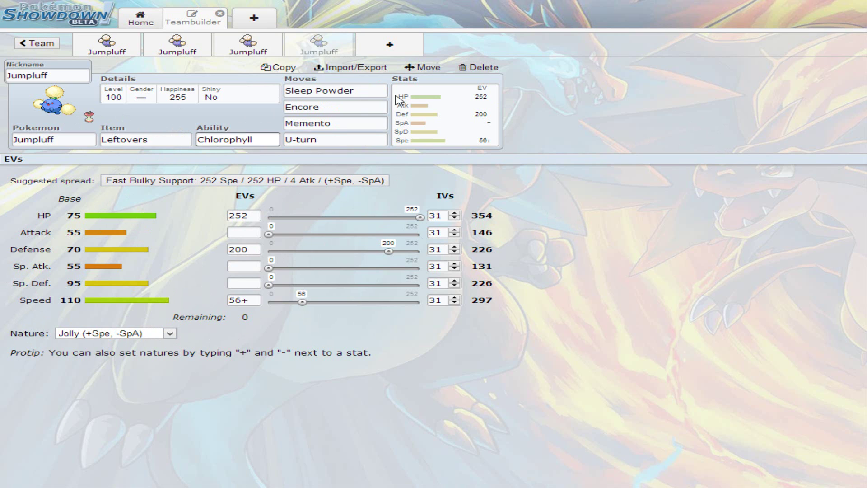
left_click(365, 90)
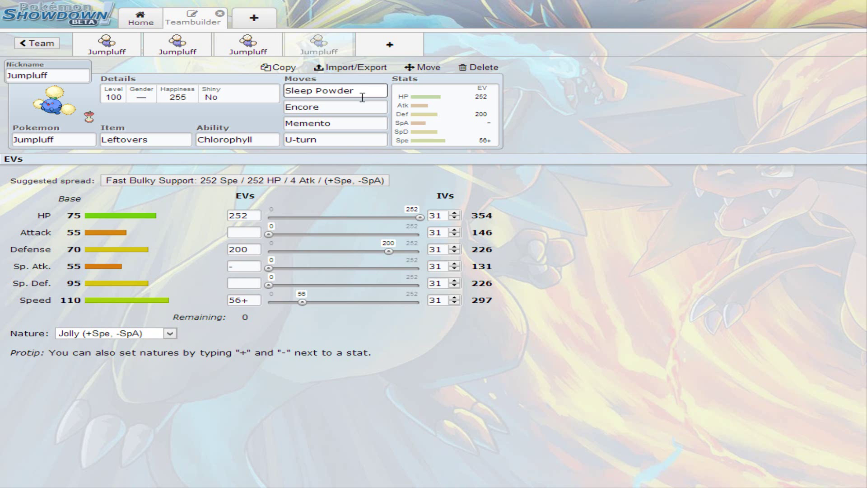
Review the fourth Jumpluff's Sleep Powder, Encore, U-turn and Memento details in turn.
left_click(364, 91)
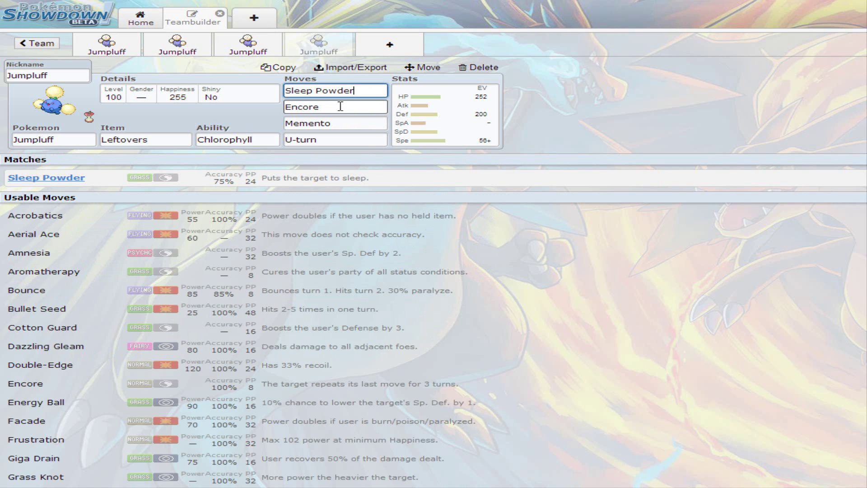
left_click(344, 109)
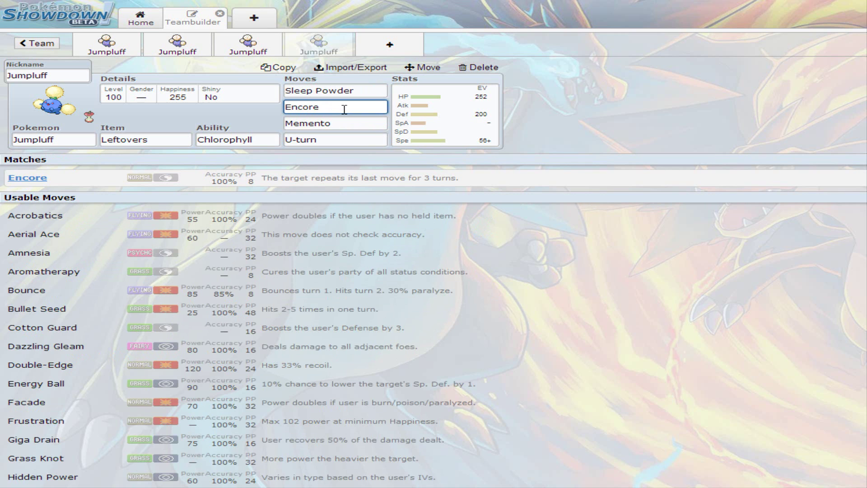
left_click(334, 140)
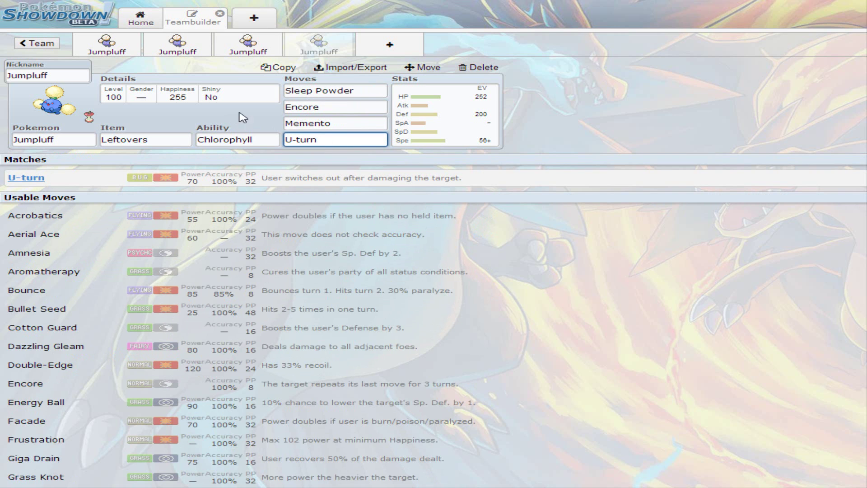
left_click(343, 123)
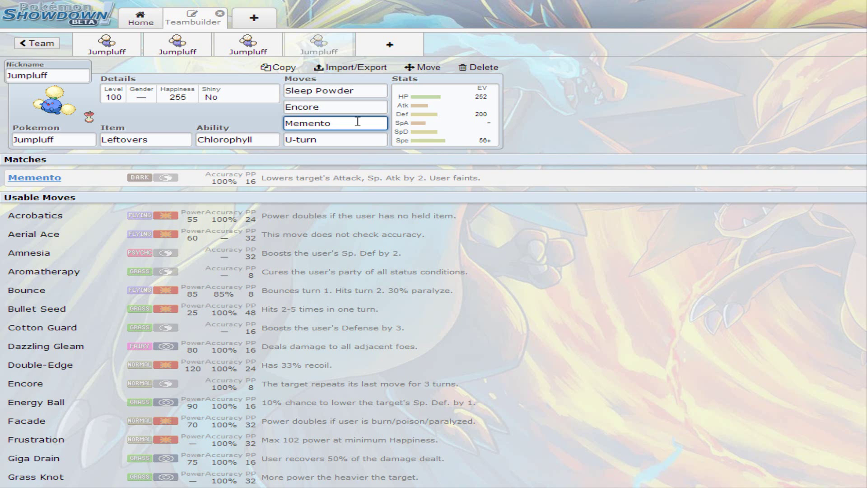
left_click(434, 134)
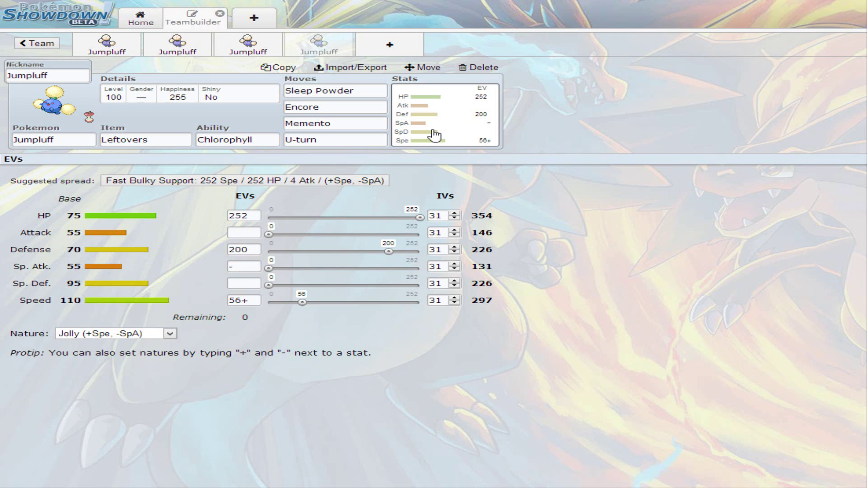
left_click(334, 123)
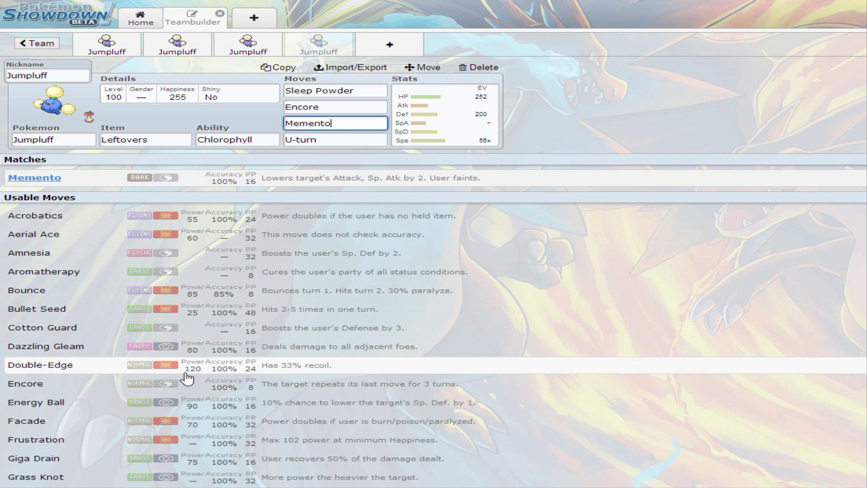
scroll(187, 377, "down", 3)
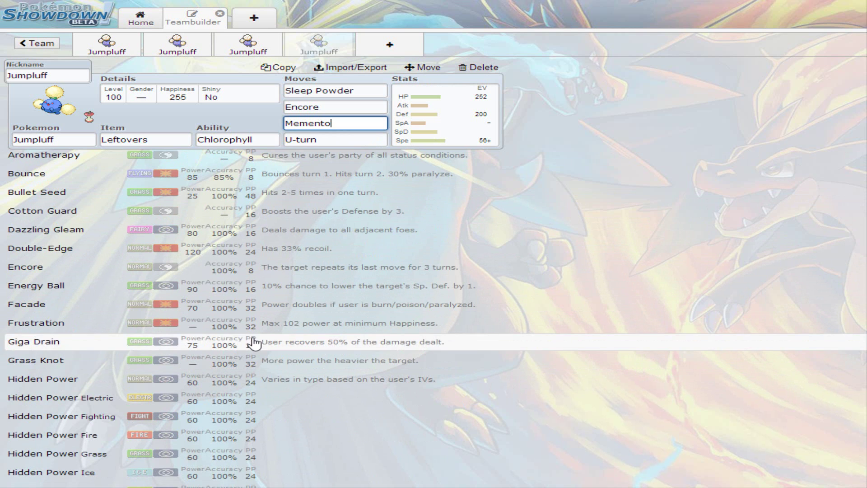
scroll(162, 359, "down", 1)
scroll(162, 359, "down", 2)
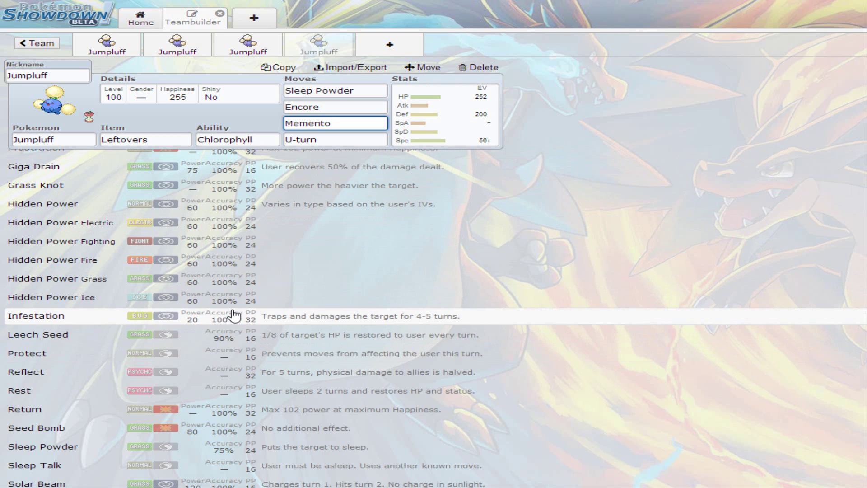
scroll(255, 313, "down", 4)
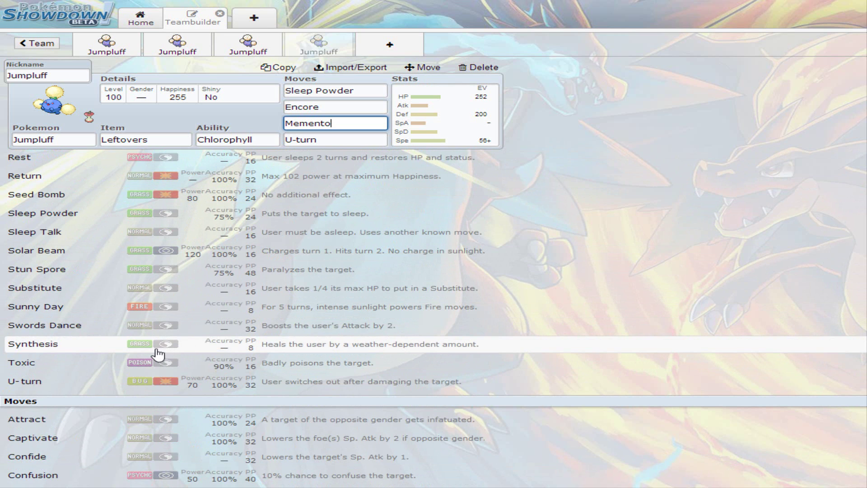
scroll(198, 348, "down", 3)
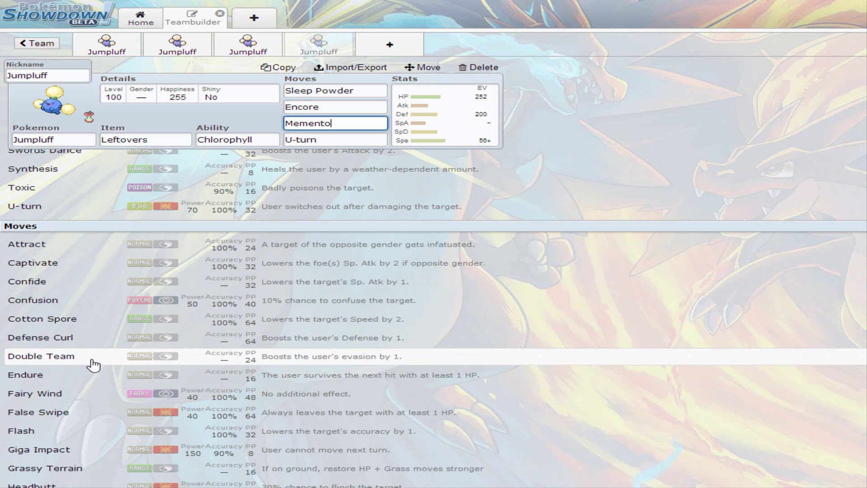
scroll(94, 364, "down", 1)
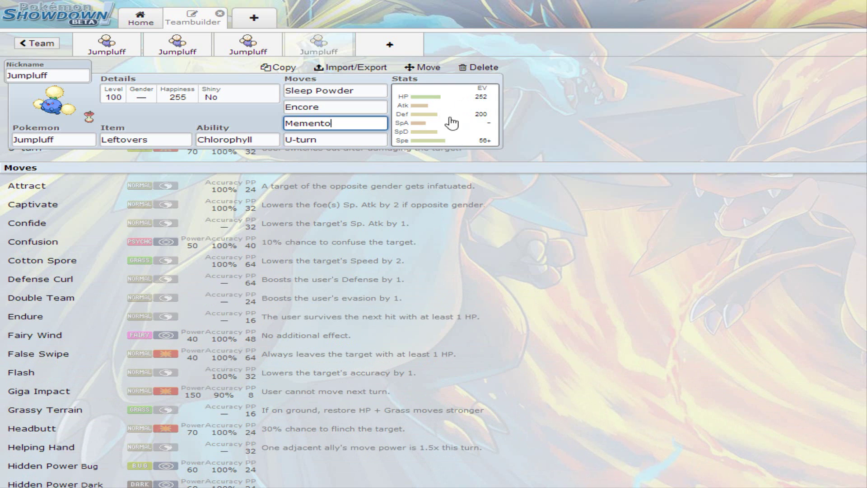
Bring up the fourth Jumpluff's Jolly 252 HP / 200 Def / 56 Spe EV editor.
left_click(444, 121)
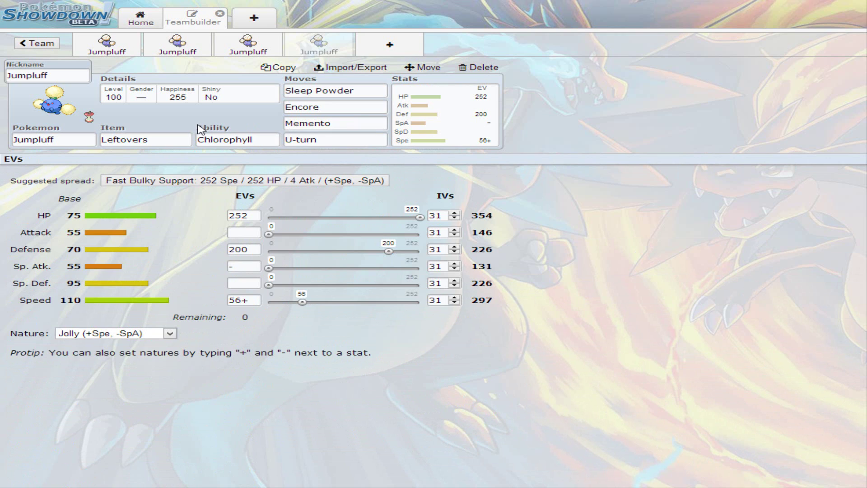